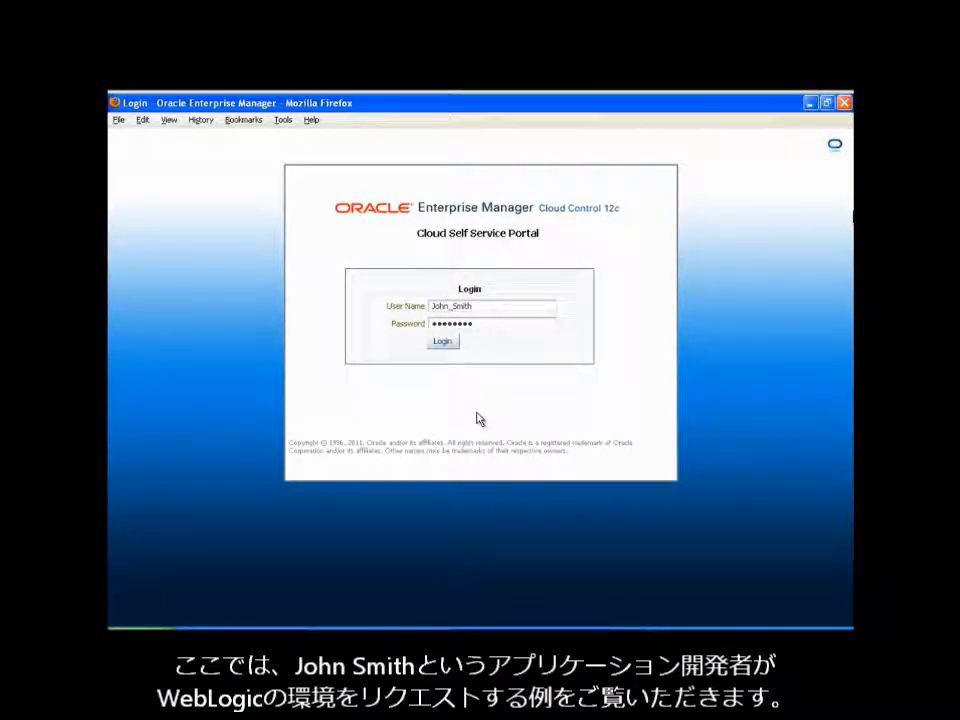
# - Log in to the Cloud Self Service Portal and start a new server request
pyautogui.click(443, 343)
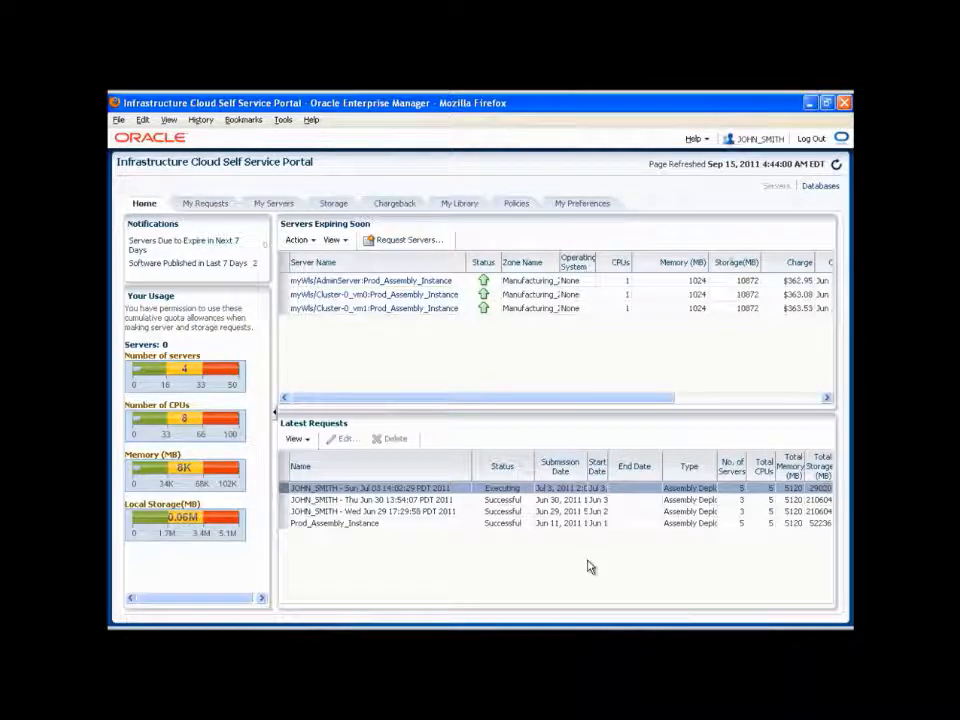
pyautogui.click(406, 244)
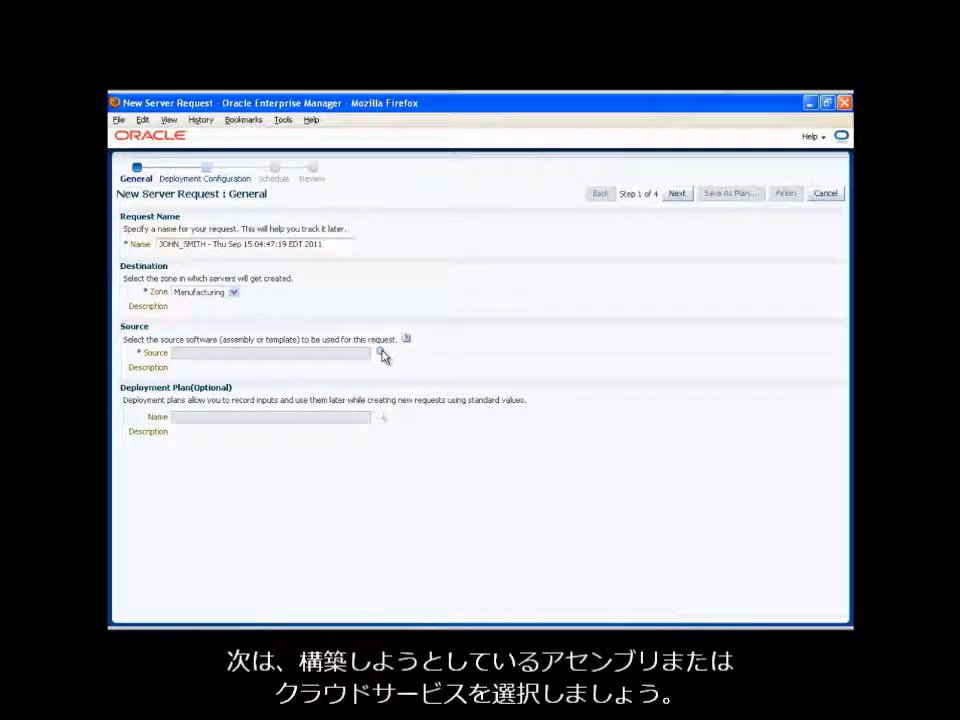
# - Choose Webshop Assembly as the request's source, name the assembly instance WebshopDevInstance, and continue to the deployment configuration
pyautogui.click(382, 354)
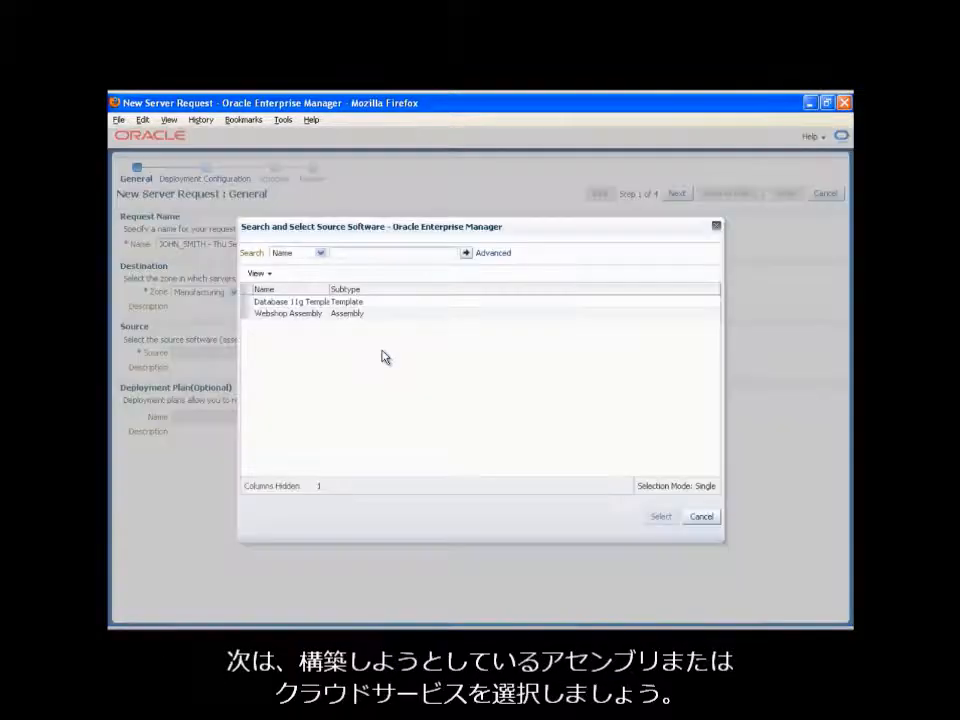
pyautogui.click(250, 314)
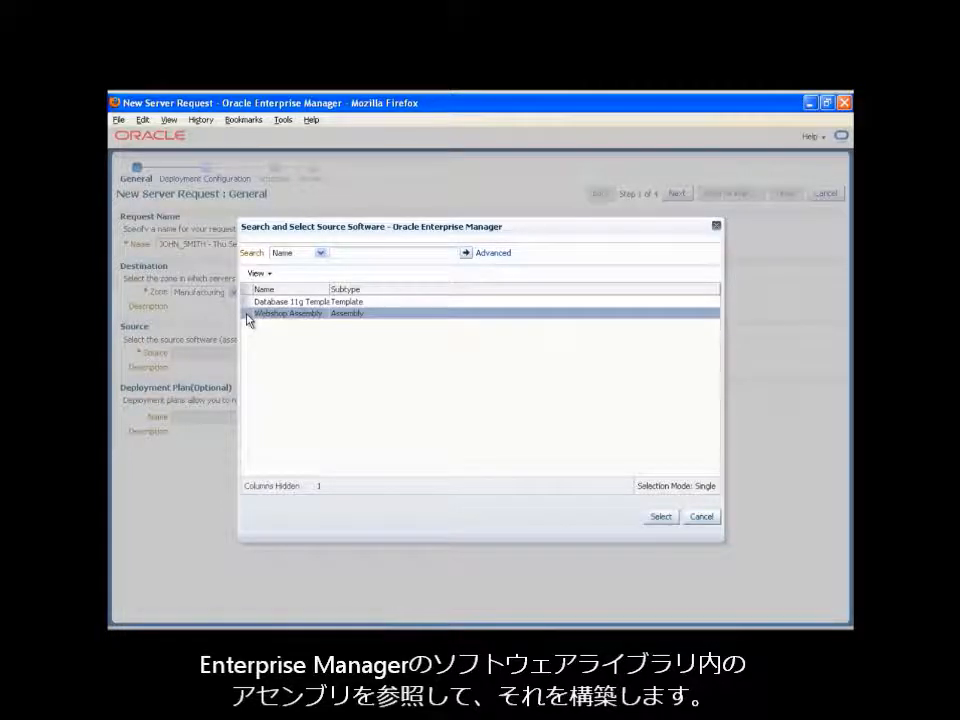
pyautogui.click(662, 517)
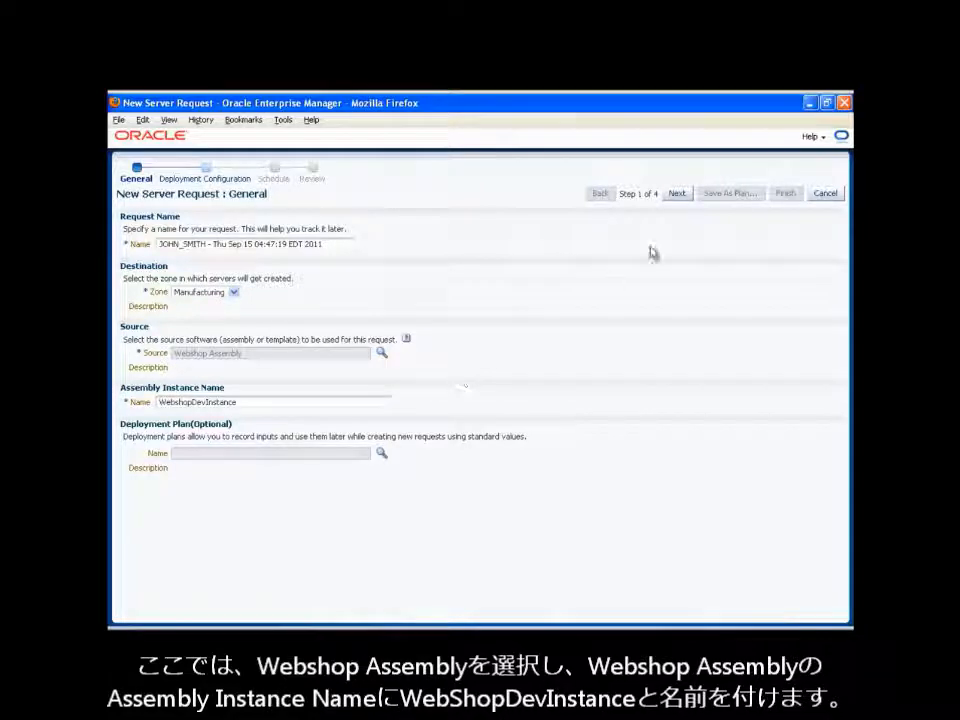
pyautogui.click(679, 196)
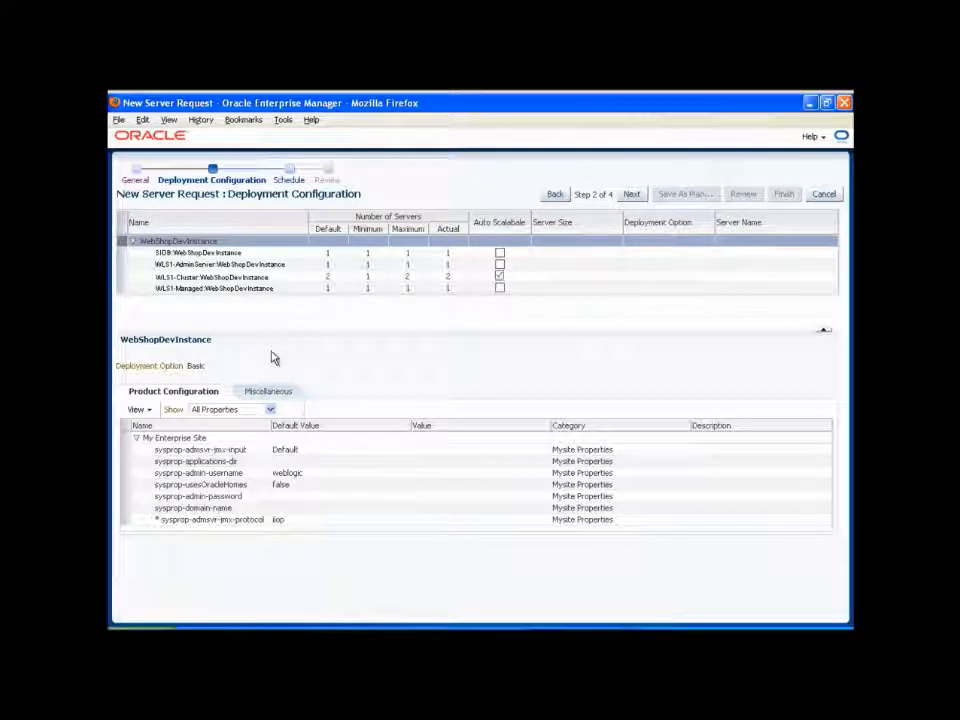
# - Check the WLS1-AdminServer product configuration and submit the server request with an immediate start
pyautogui.click(290, 267)
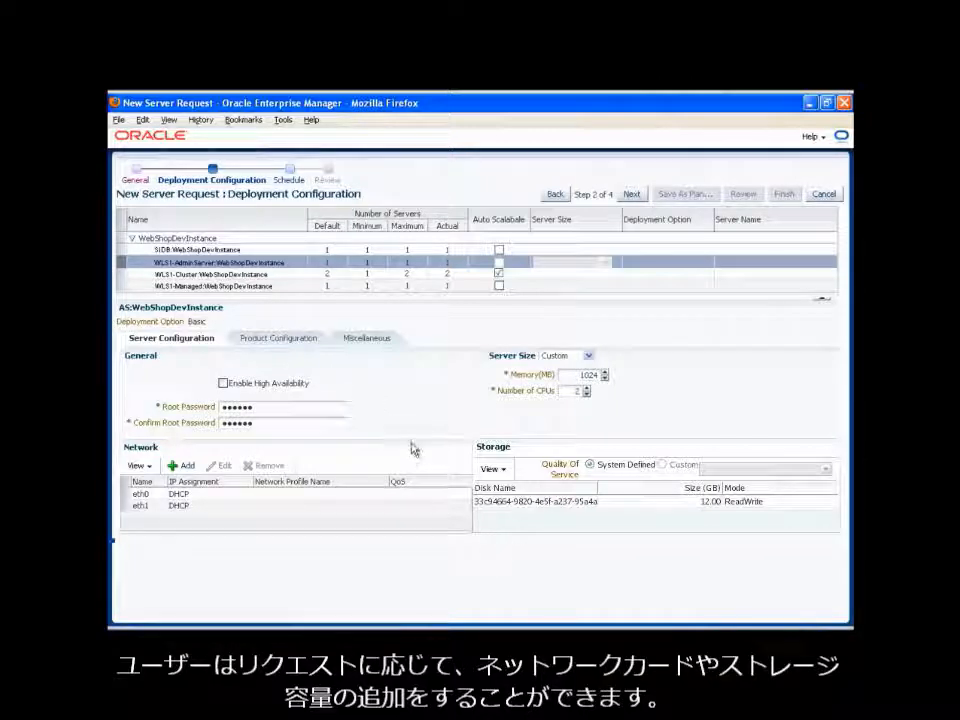
pyautogui.click(300, 344)
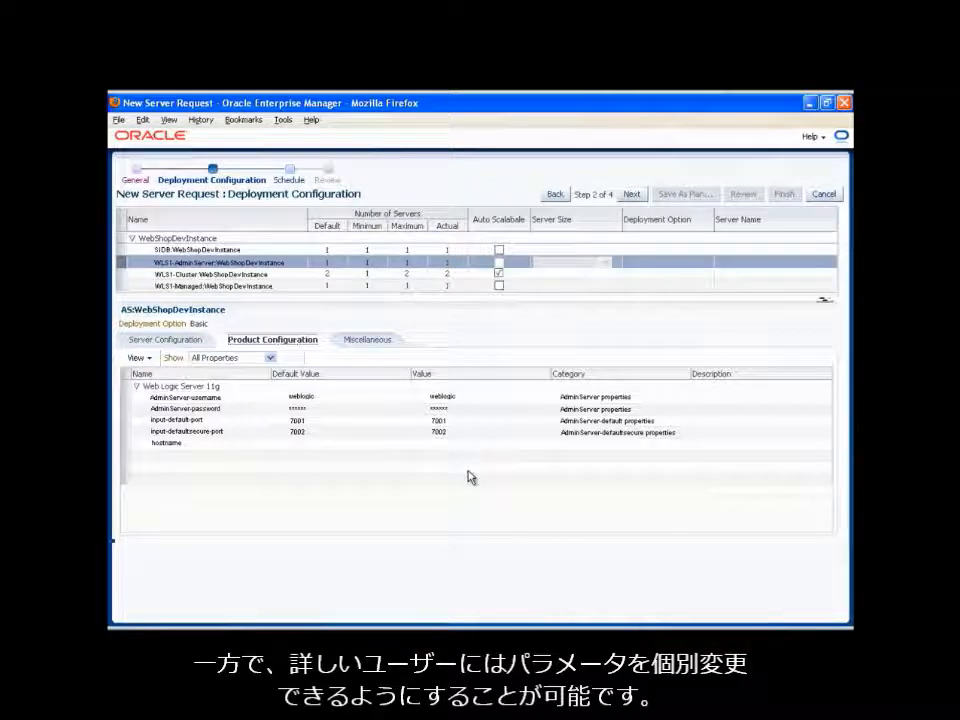
pyautogui.click(632, 198)
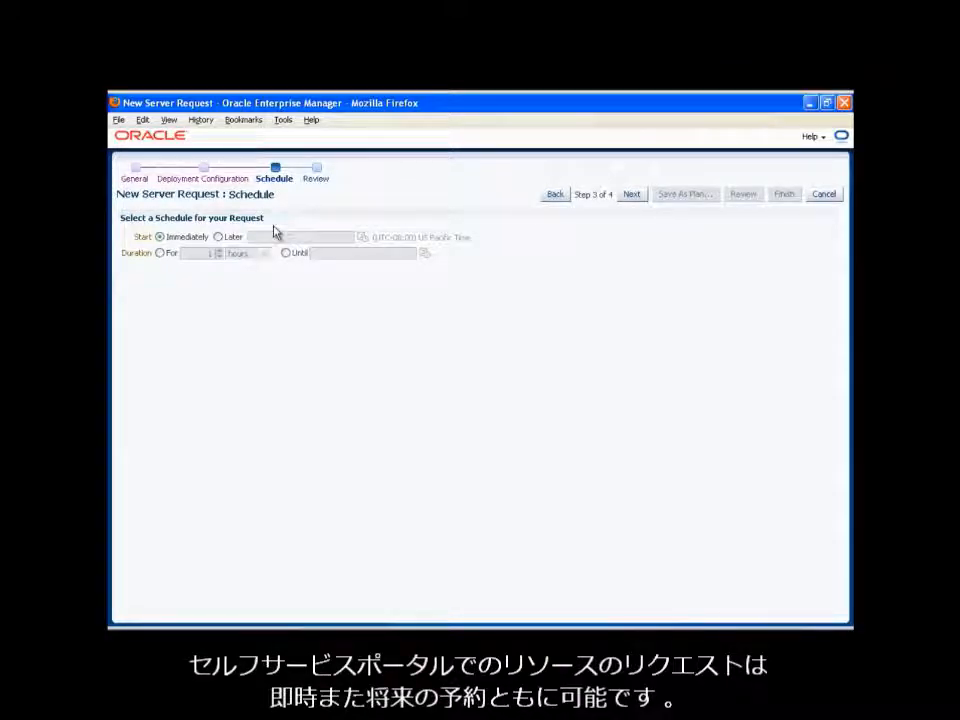
pyautogui.click(633, 195)
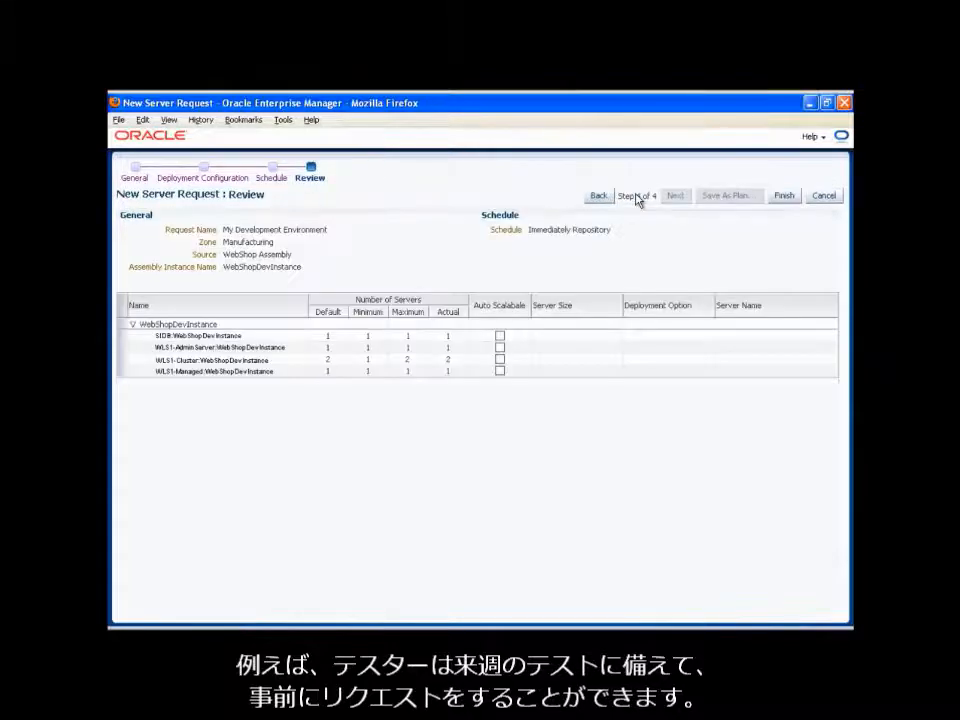
pyautogui.click(778, 195)
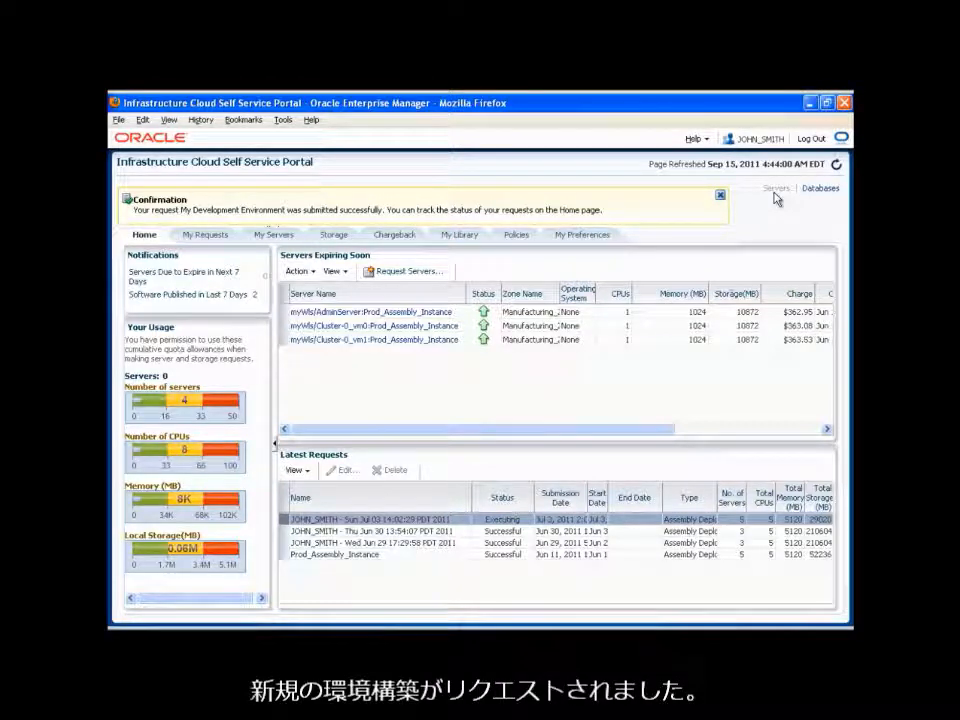
# - Examine the details of the Cluster-0_vm0 server in ssa_asm_0830 and the actions offered for its Cluster-0 tier
pyautogui.click(275, 236)
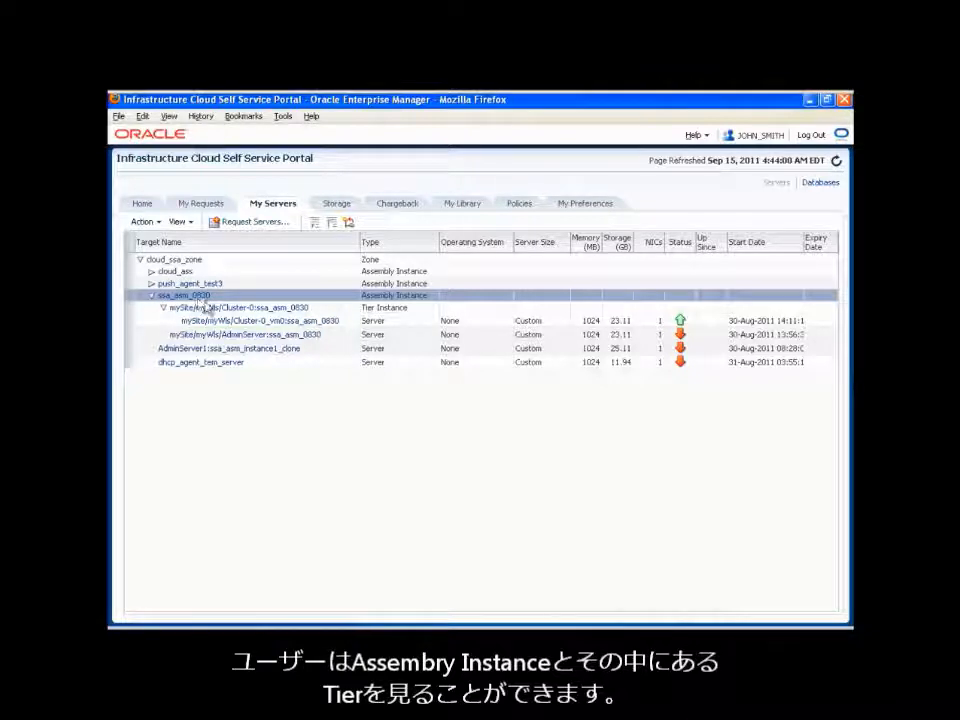
pyautogui.click(268, 321)
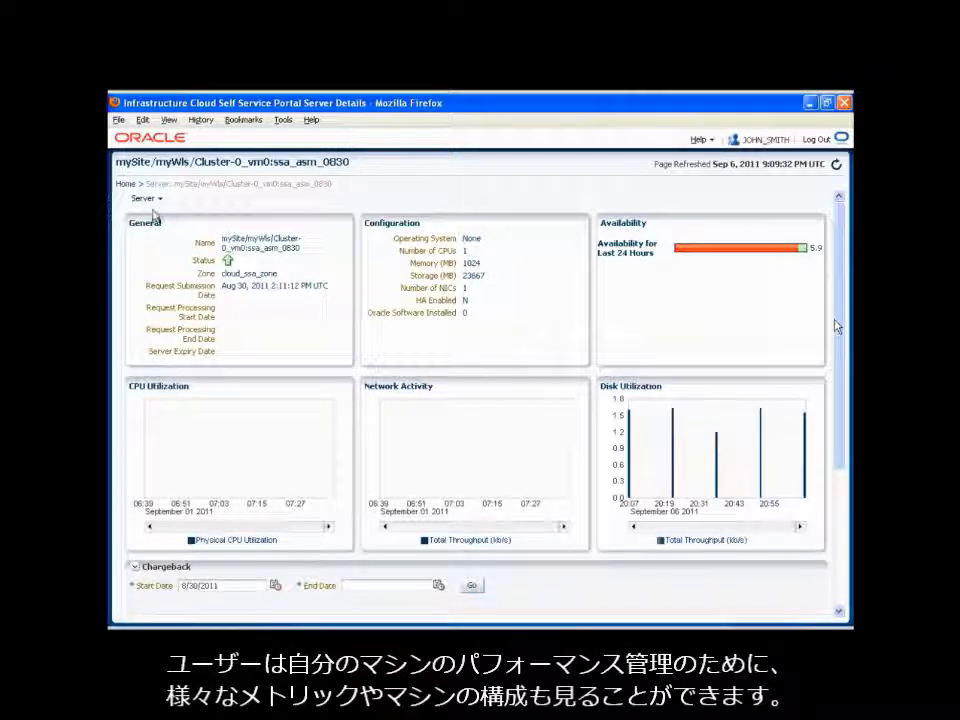
pyautogui.click(150, 199)
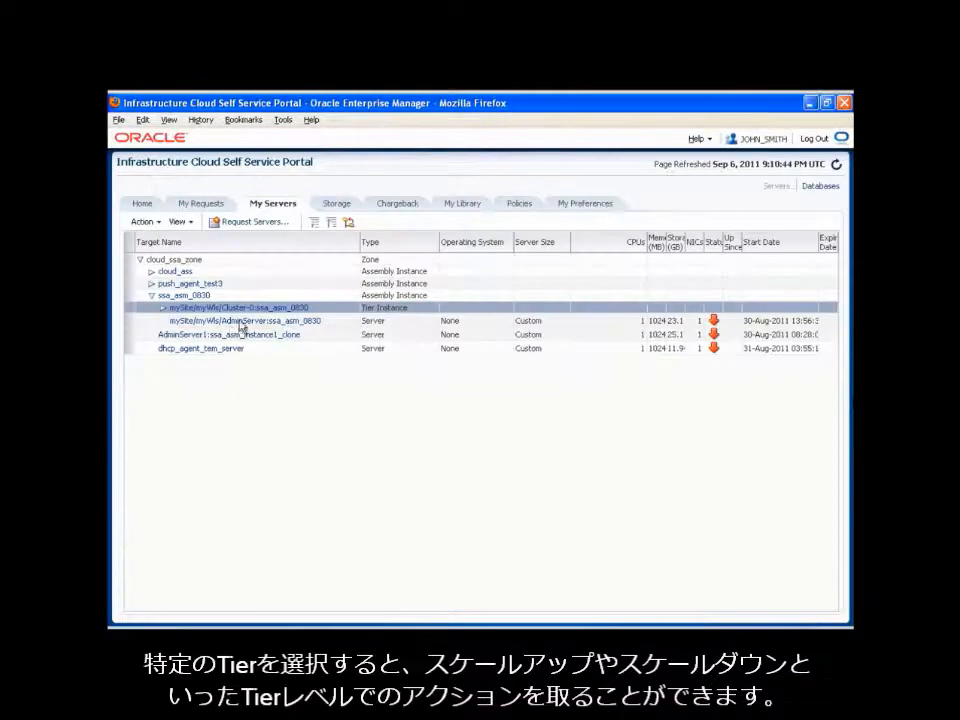
pyautogui.click(156, 223)
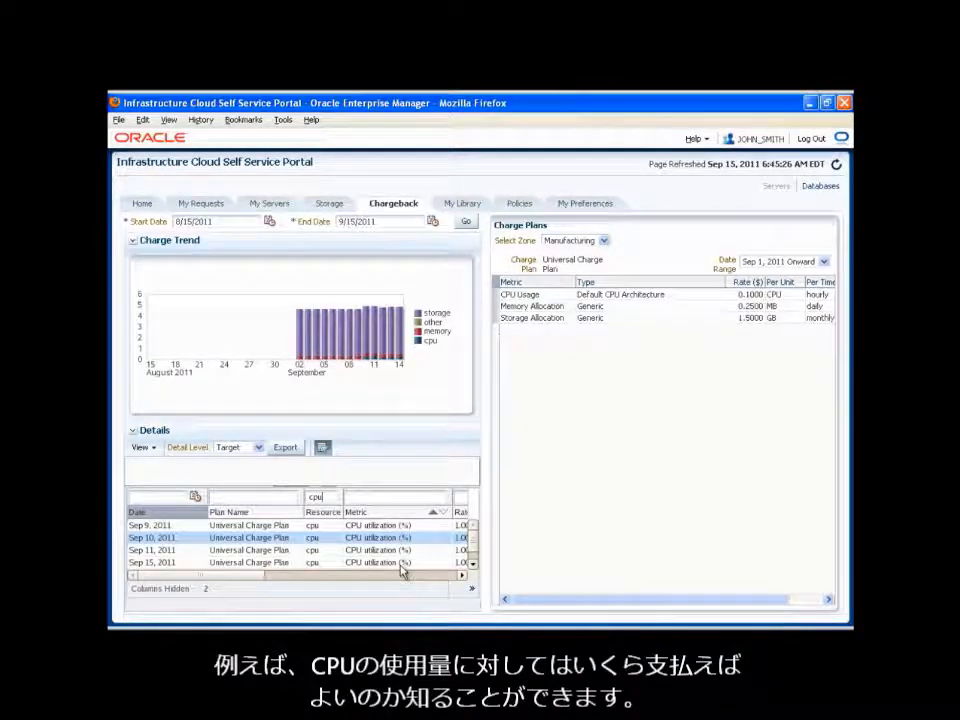
# - Examine the usage and charge columns of the cpu chargeback details, and view the software library
pyautogui.click(435, 577)
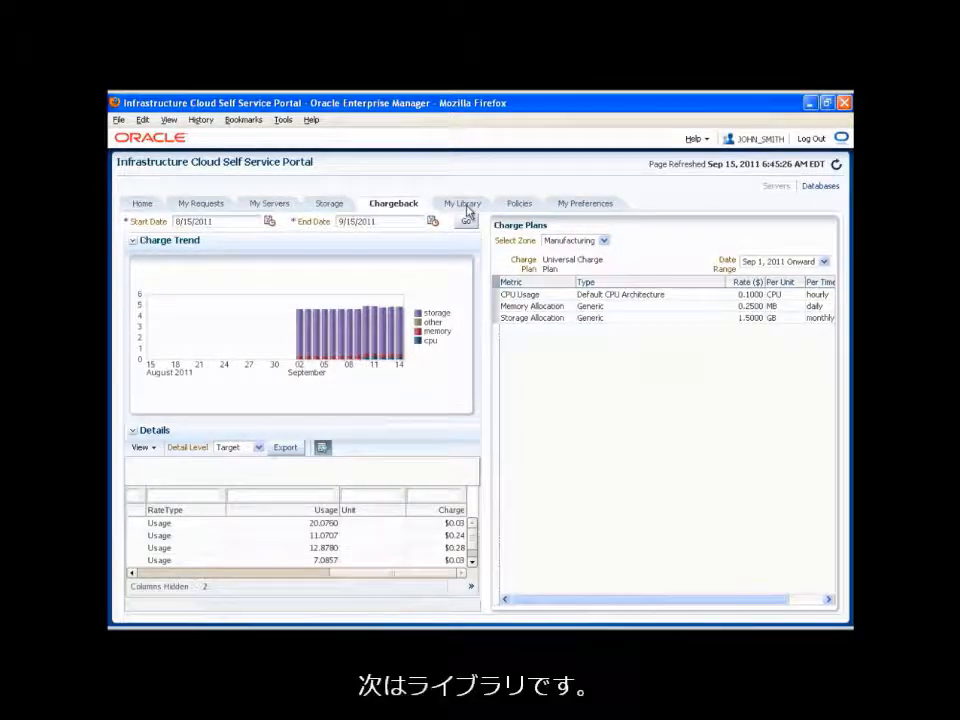
pyautogui.click(467, 207)
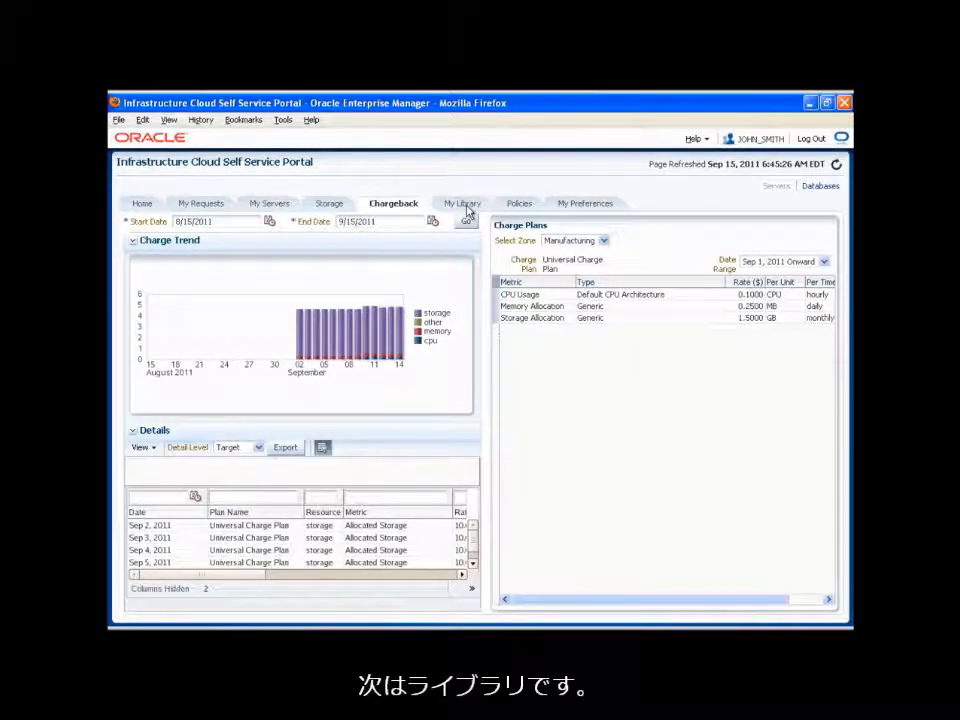
pyautogui.click(467, 208)
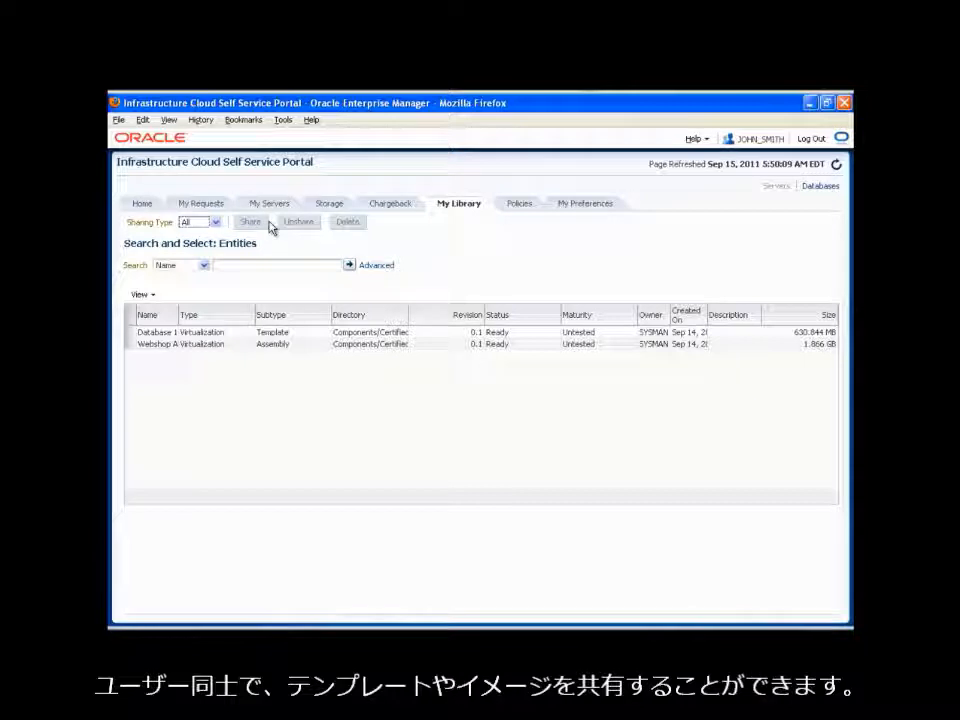
# - Create a performance policy named Scale Up Policy, described as "Performance based scale-up of the tier", with target type Oracle Tier Instance
pyautogui.click(527, 205)
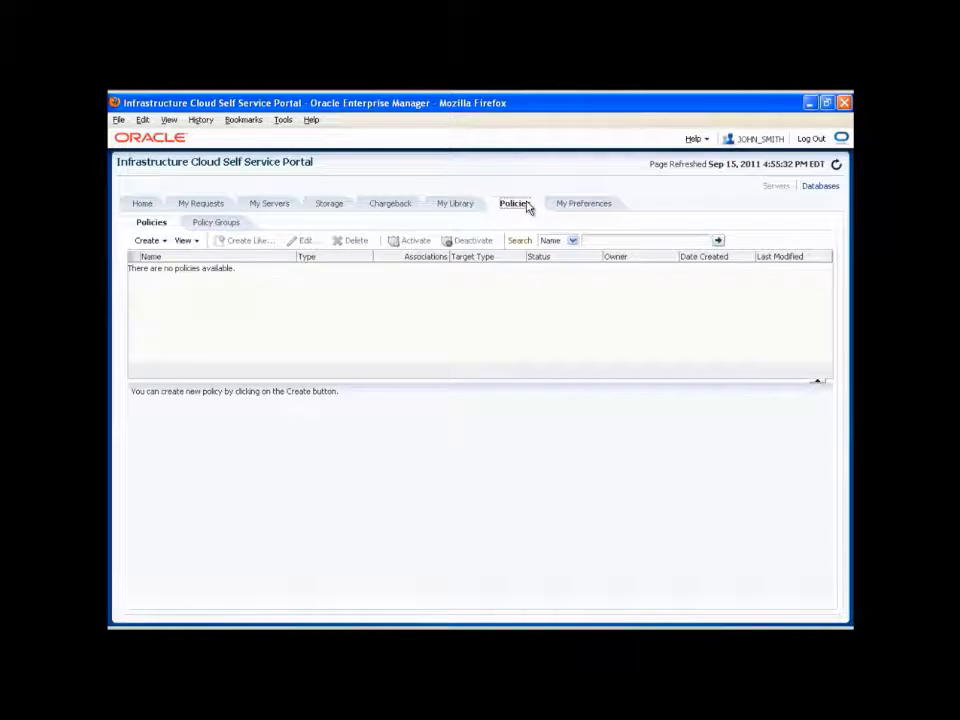
pyautogui.click(163, 242)
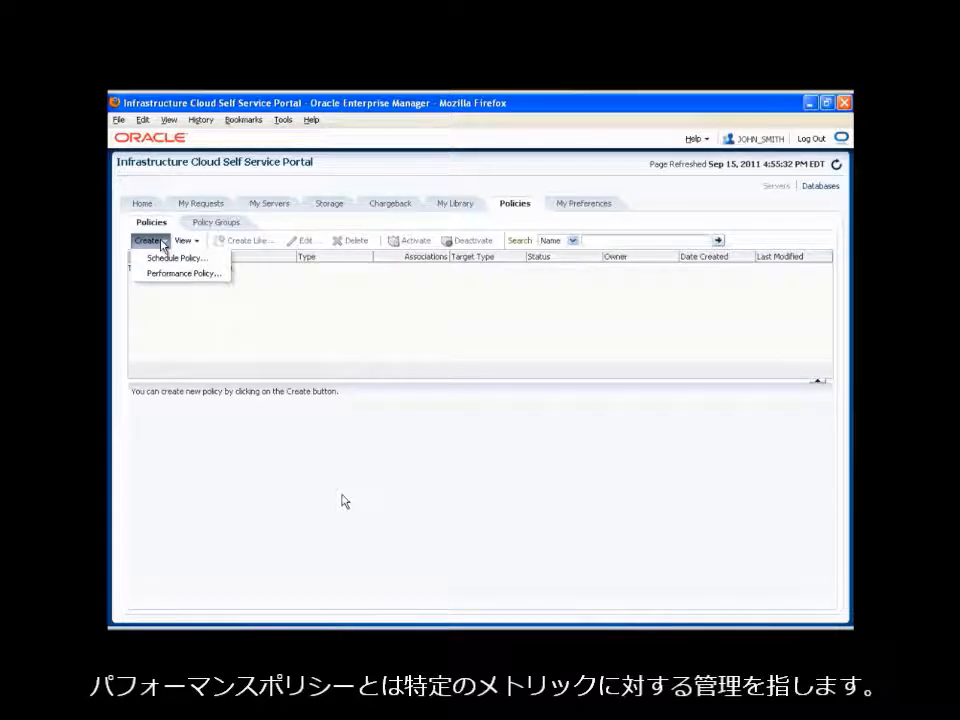
pyautogui.click(182, 273)
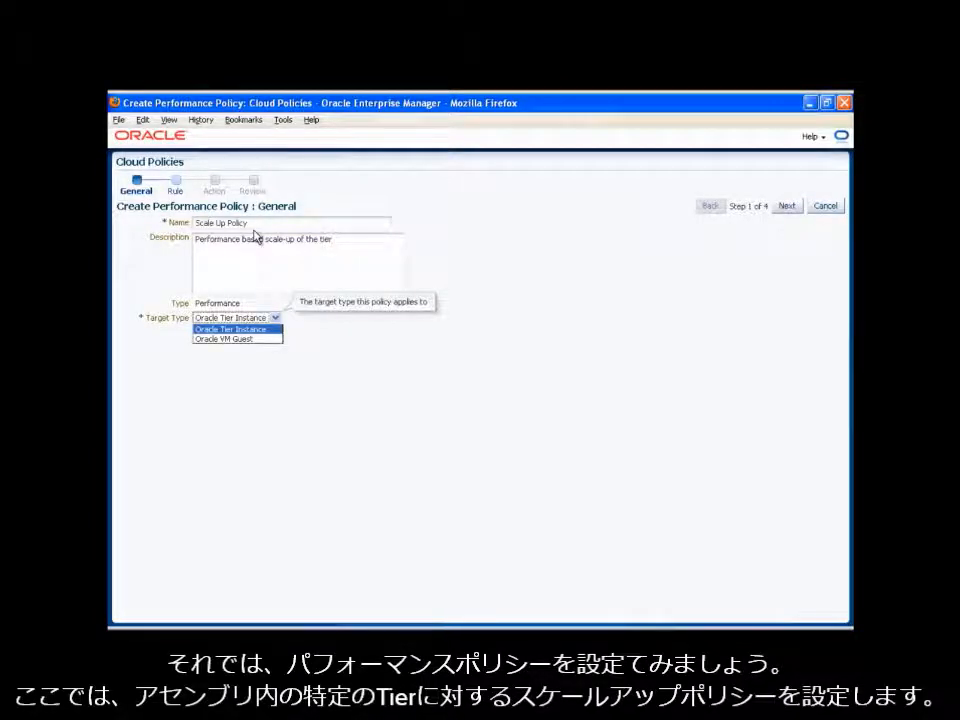
pyautogui.click(787, 206)
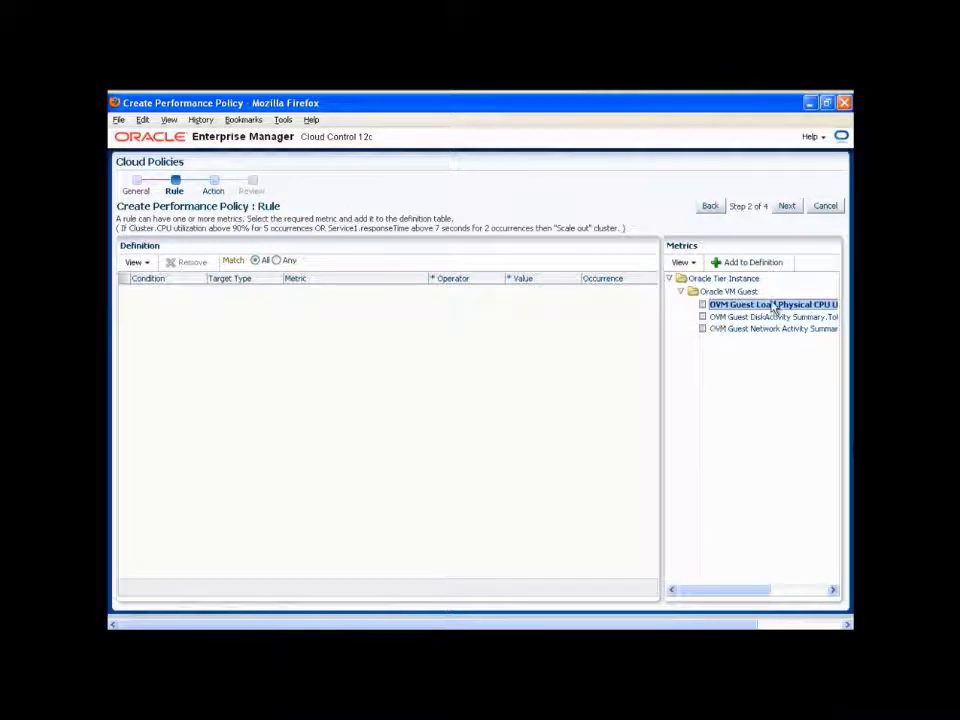
# - Define the rule as average Physical CPU Utilization > 90 for 5 occurrences, scale up by 1 node, and save the policy
pyautogui.click(762, 266)
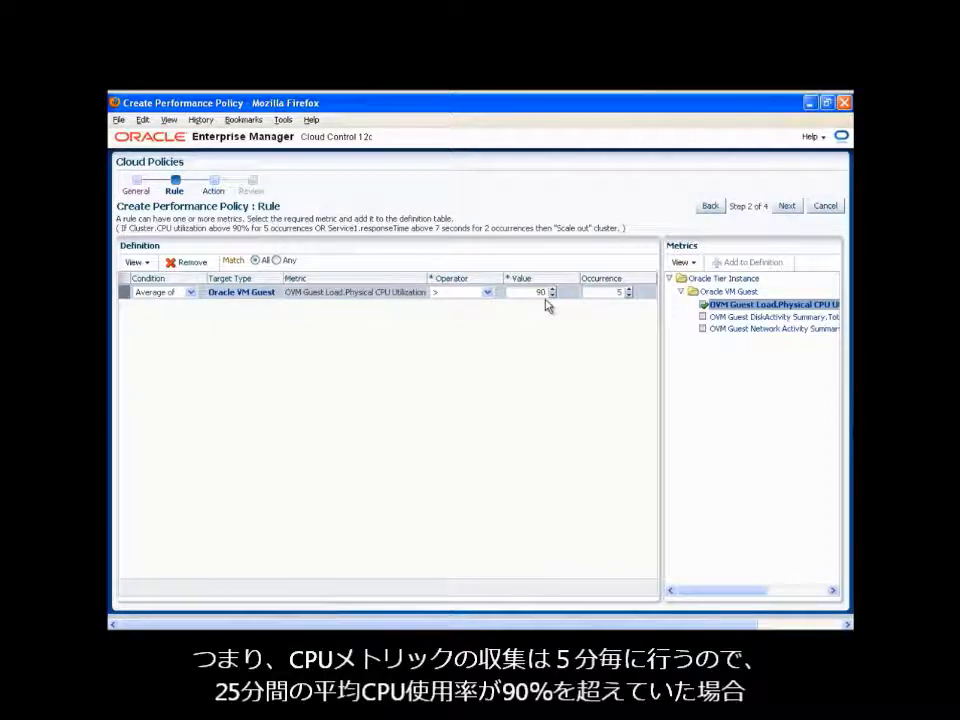
pyautogui.click(786, 207)
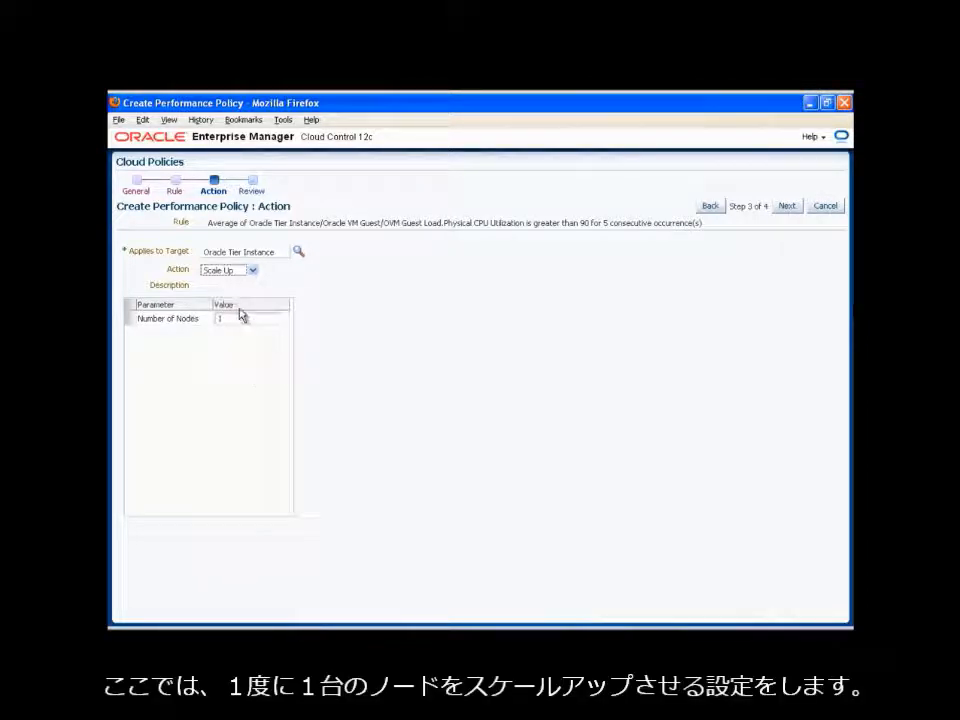
pyautogui.click(787, 206)
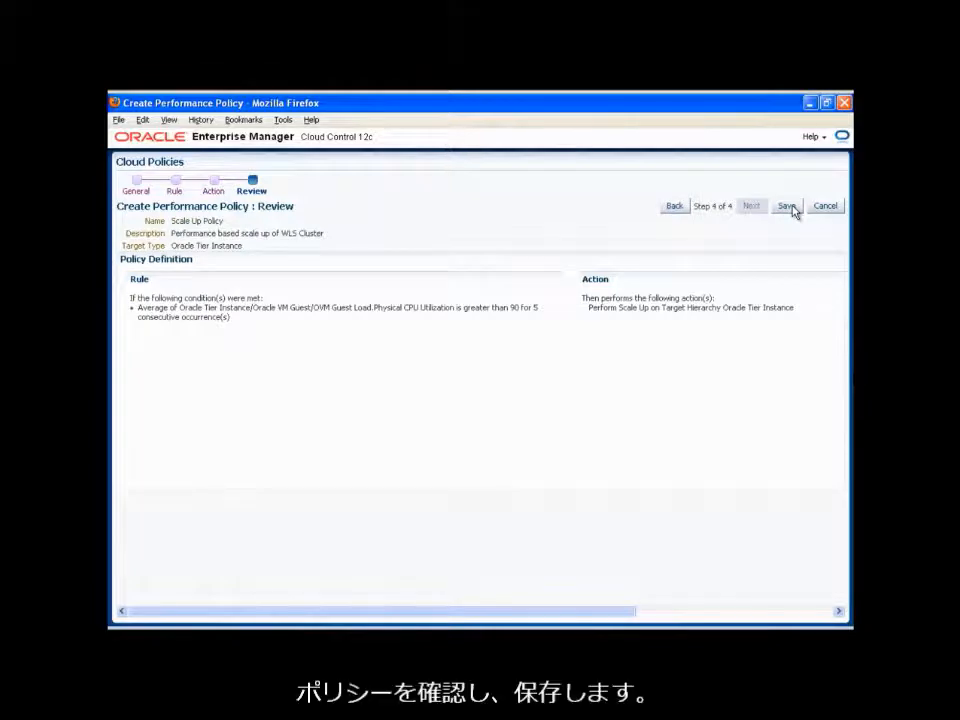
pyautogui.click(787, 206)
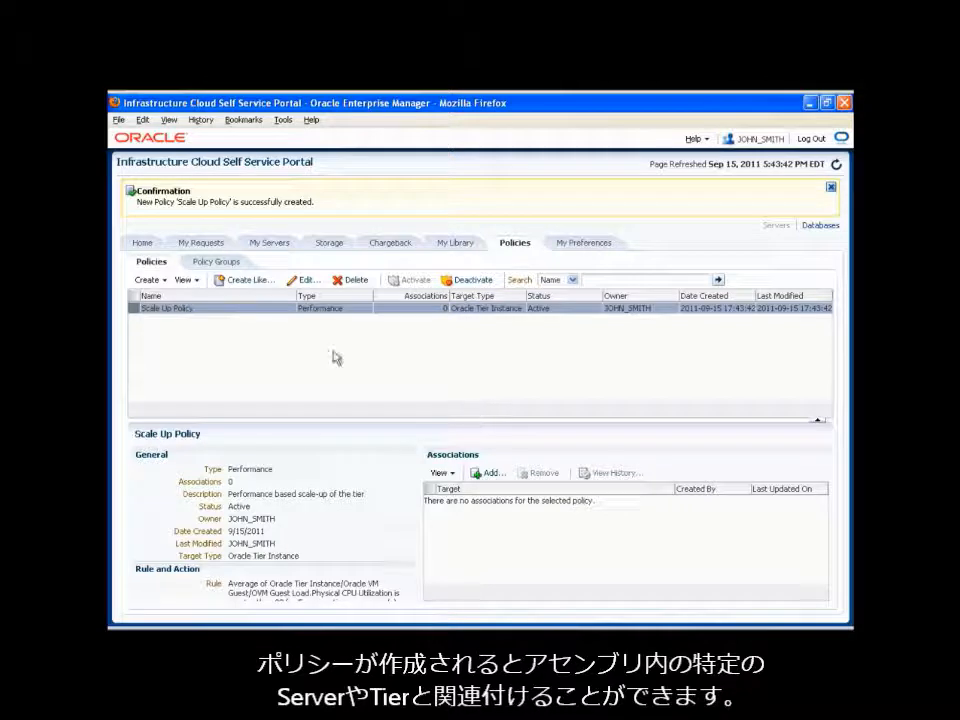
# - Create a policy group named Auto-scaling Policy Group, described as "Auto-scale a tier", containing the Scale Up and Scale Down policies
pyautogui.click(229, 264)
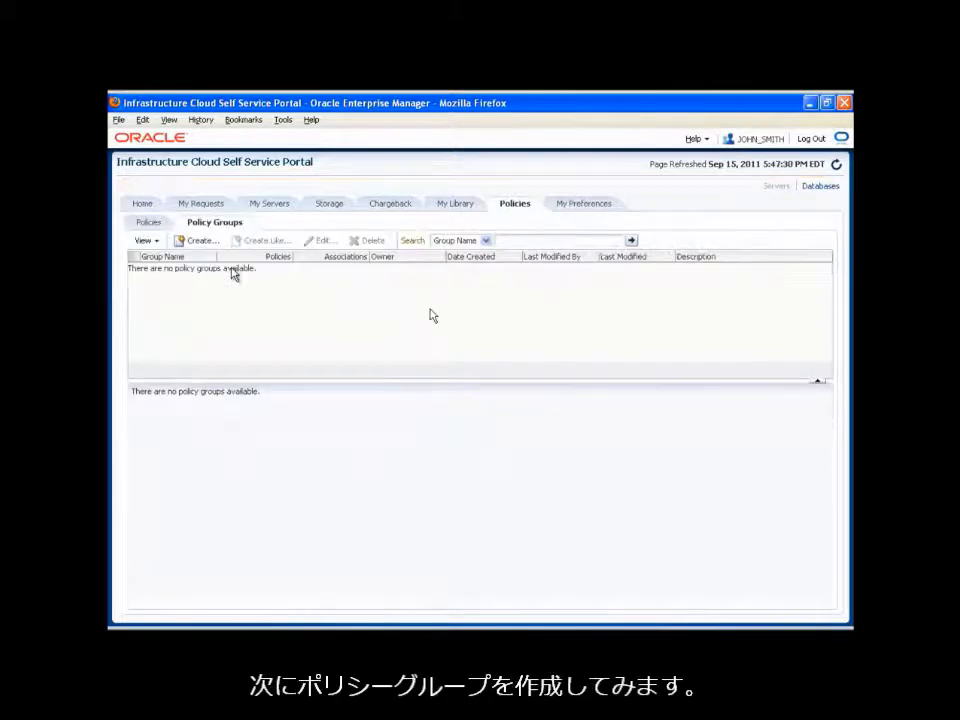
pyautogui.click(184, 242)
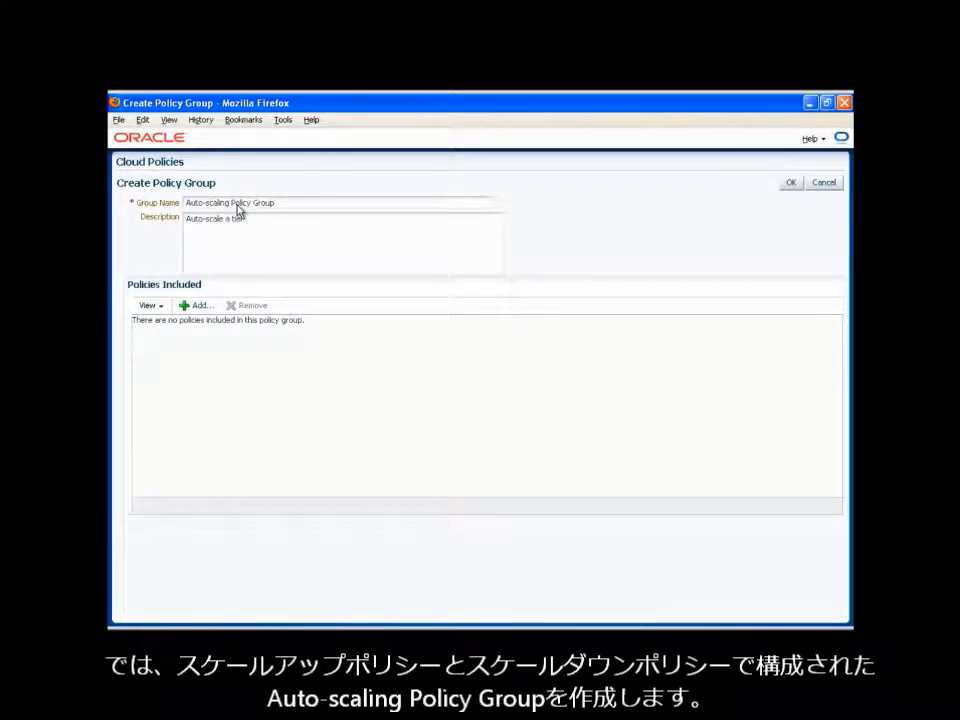
pyautogui.click(196, 306)
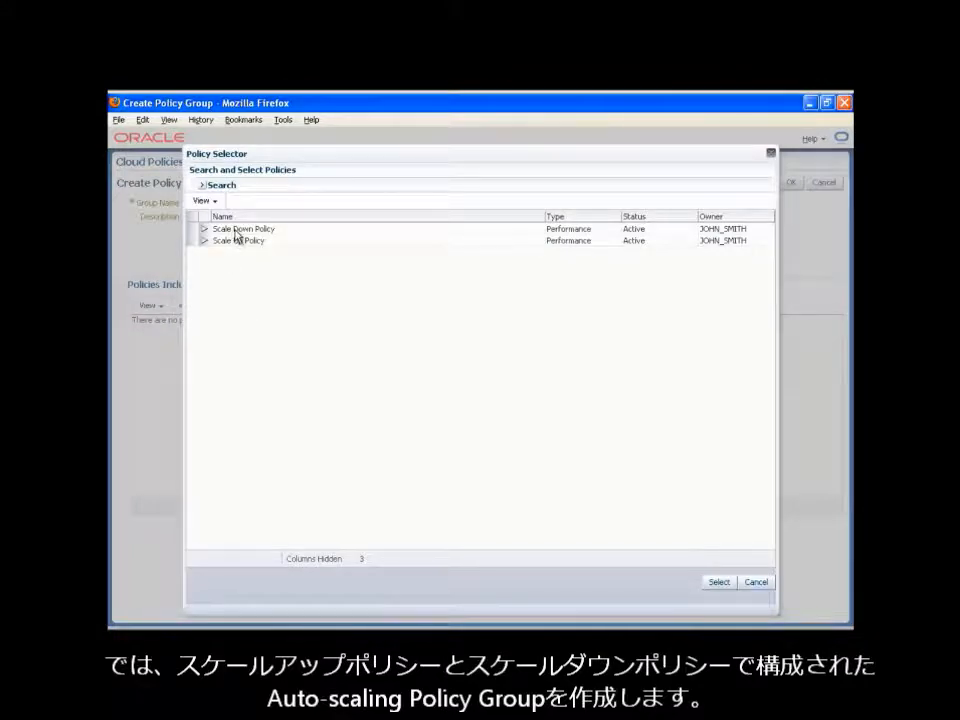
pyautogui.click(199, 240)
pyautogui.keyDown('shift'); pyautogui.click(193, 229); pyautogui.keyUp('shift')
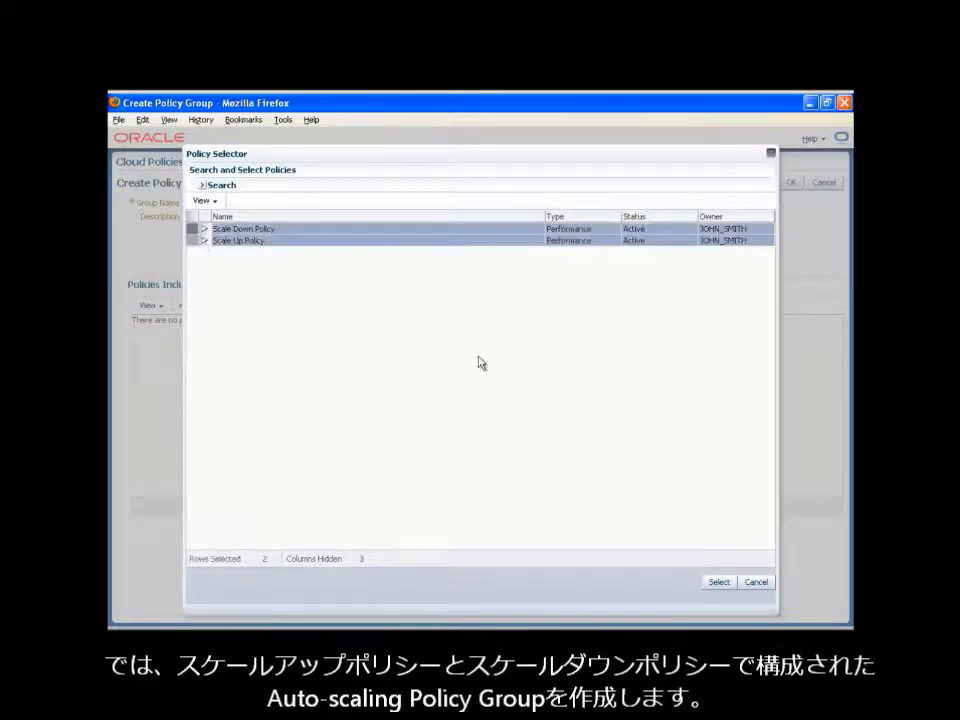
pyautogui.click(719, 582)
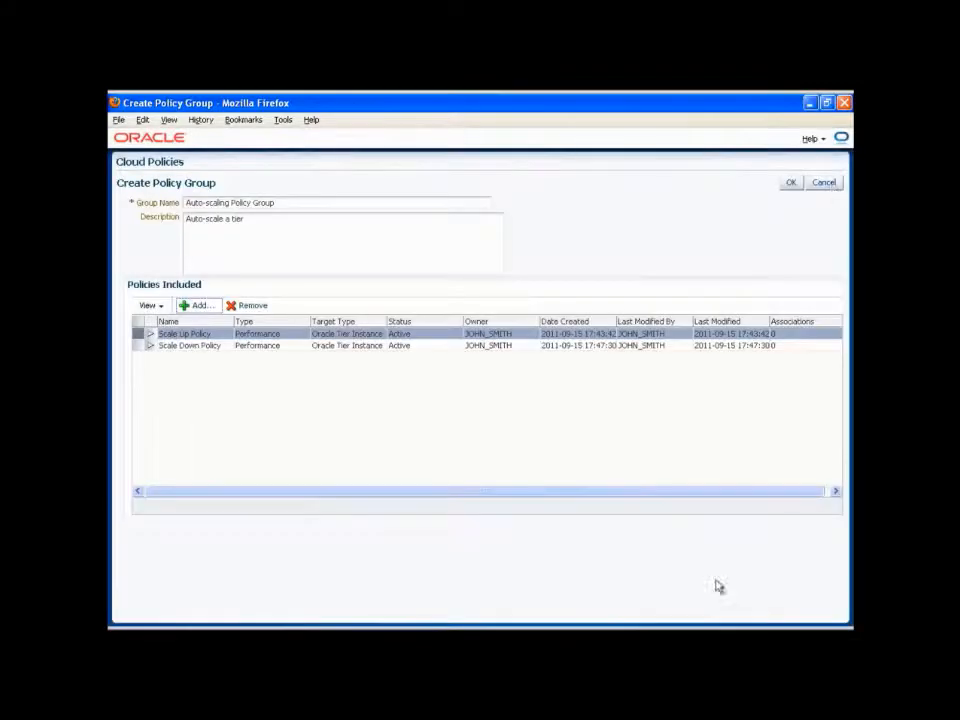
pyautogui.click(790, 185)
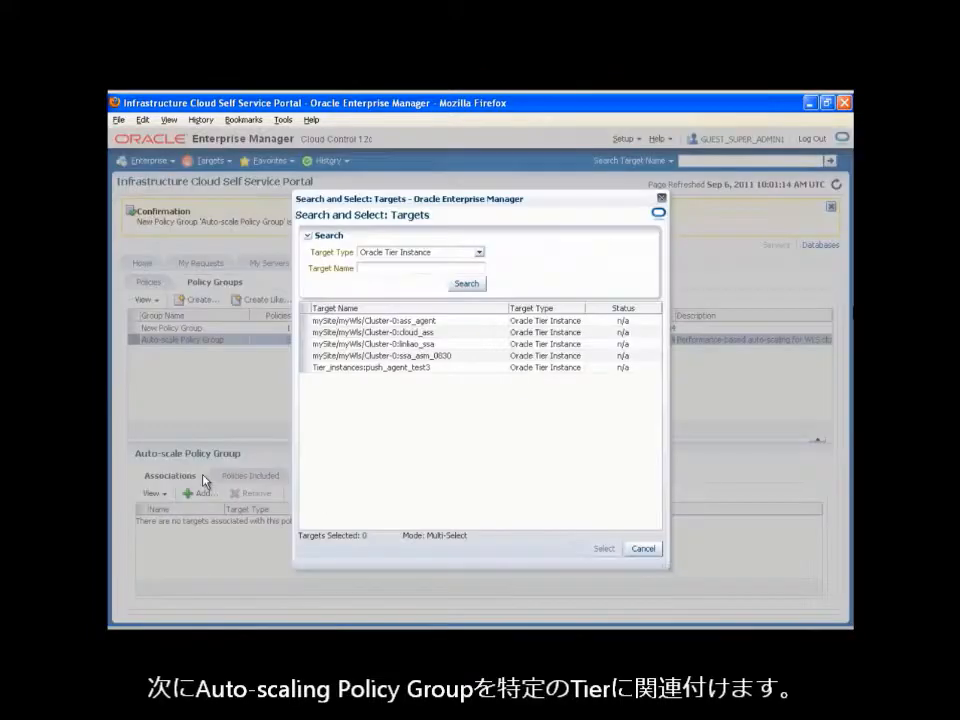
# - Associate the auto-scaling policy group with the tier instance mySite/myWls/Cluster-0:ssa_asm_0830
pyautogui.click(315, 355)
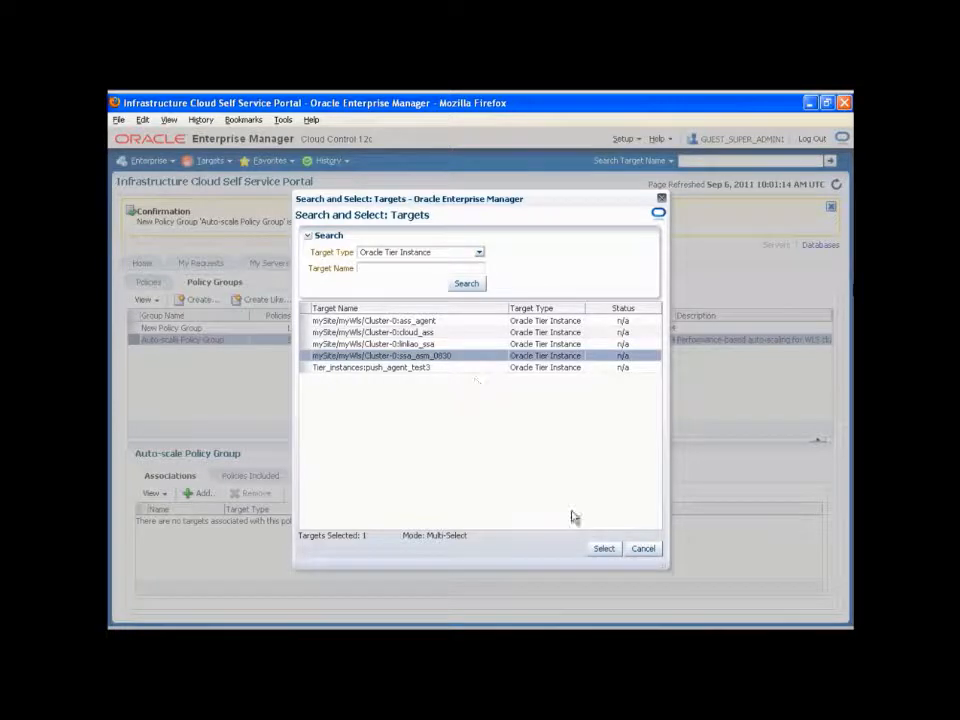
pyautogui.click(604, 549)
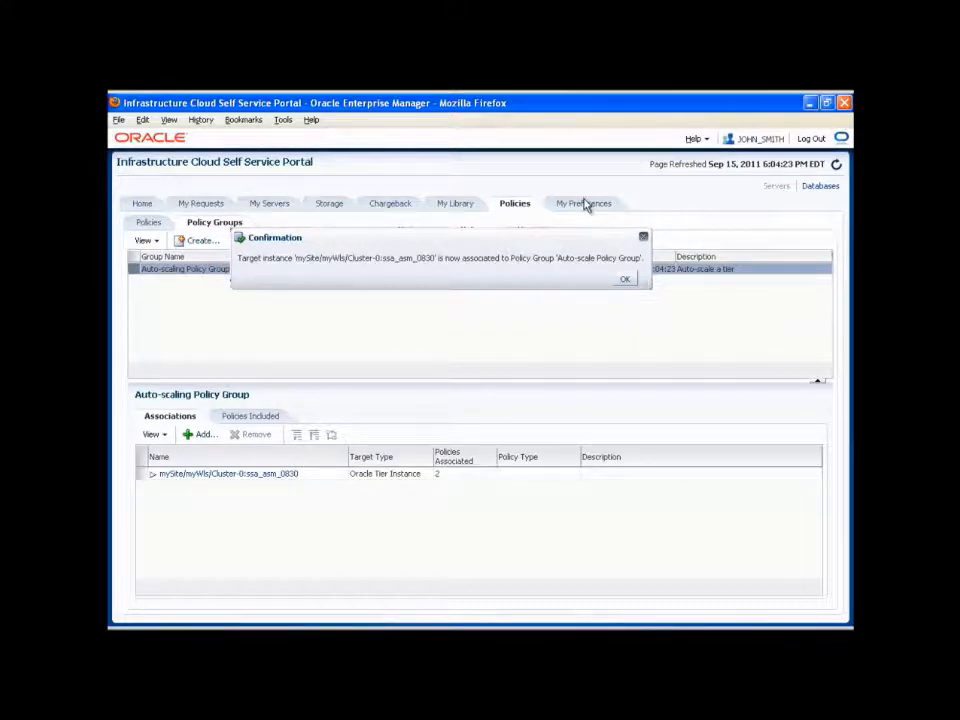
# - Examine the default request zone and the expiry and quota notification settings in the personal preferences
pyautogui.click(585, 203)
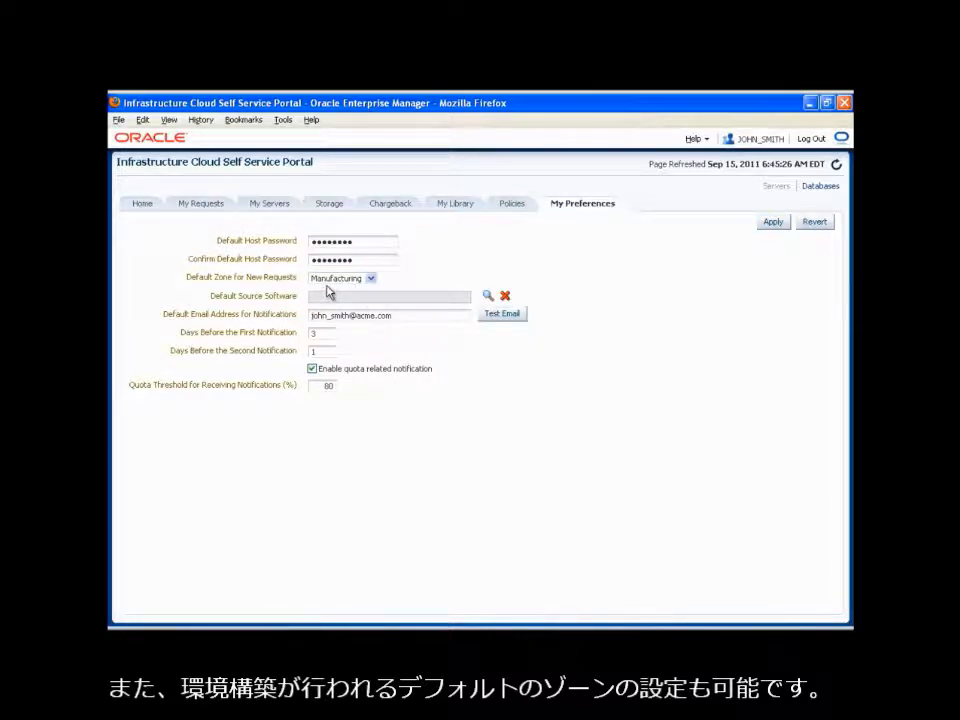
pyautogui.click(312, 368)
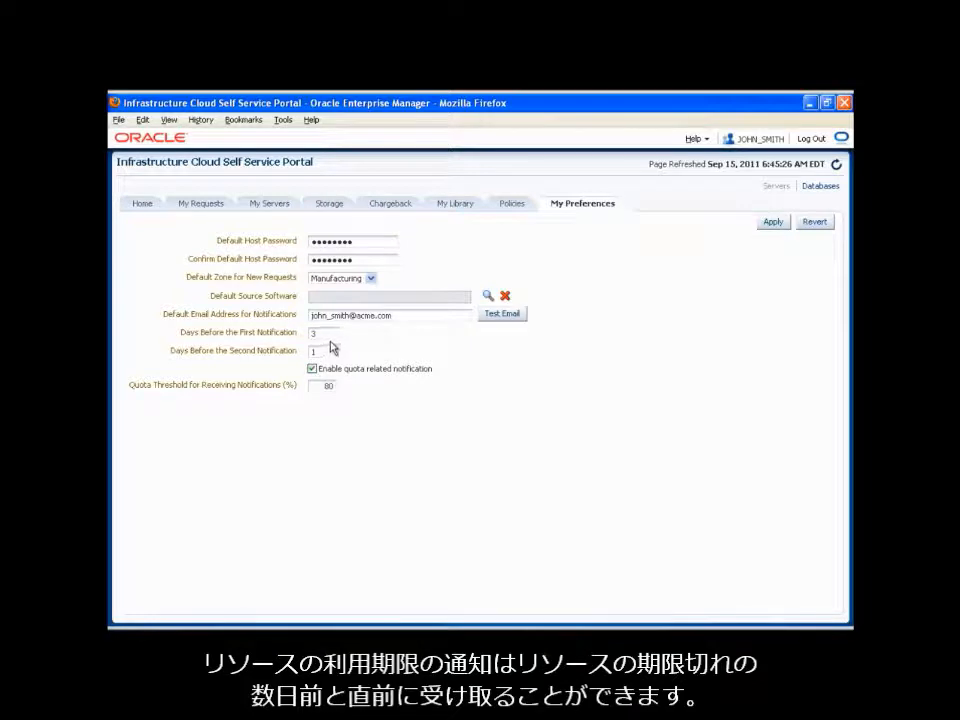